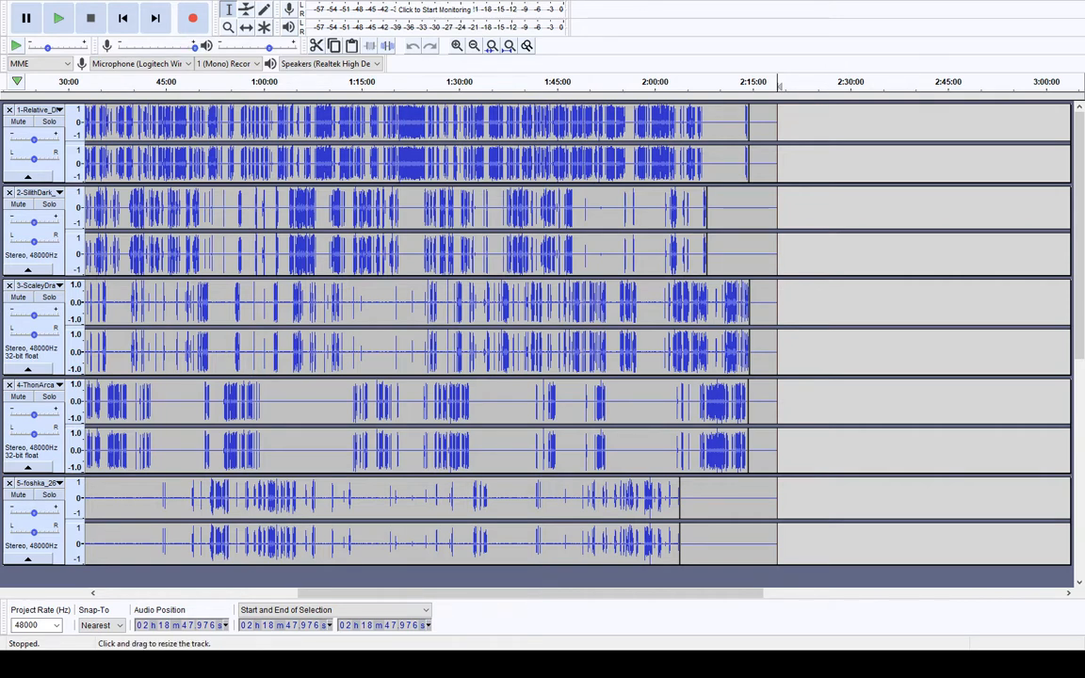
drag(777, 170, 228, 180)
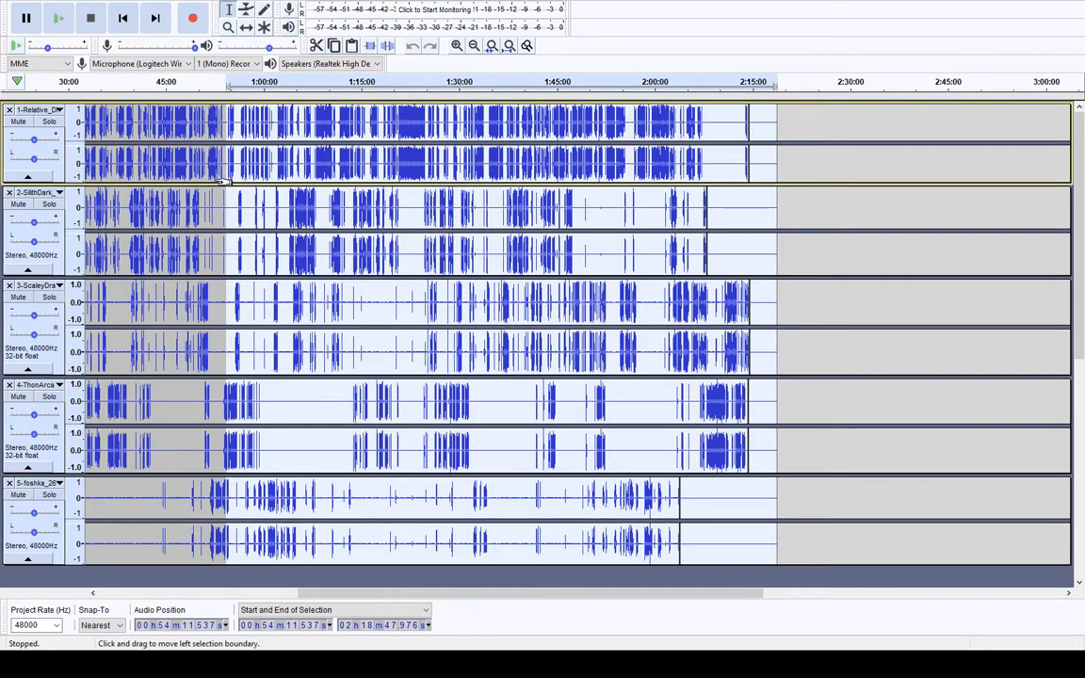
click(214, 176)
click(203, 177)
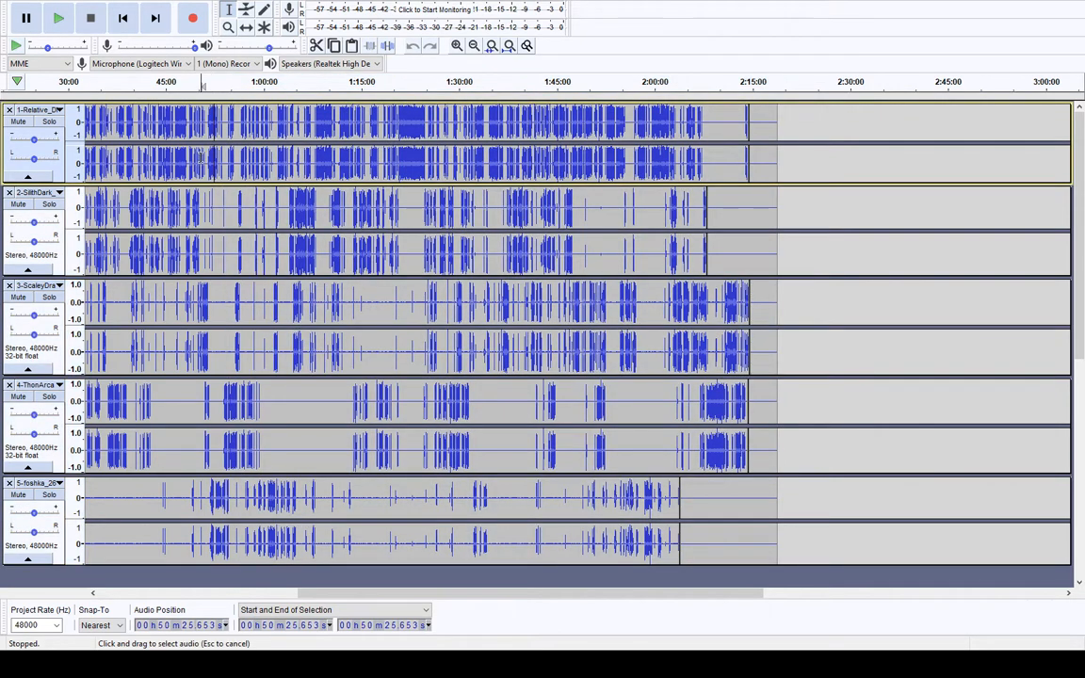
Step: Make the first track taller and return to the start of the project at normal zoom
mouse_move(209, 182)
mouse_down()
mouse_move(218, 169)
mouse_move(218, 230)
mouse_move(211, 201)
mouse_up()
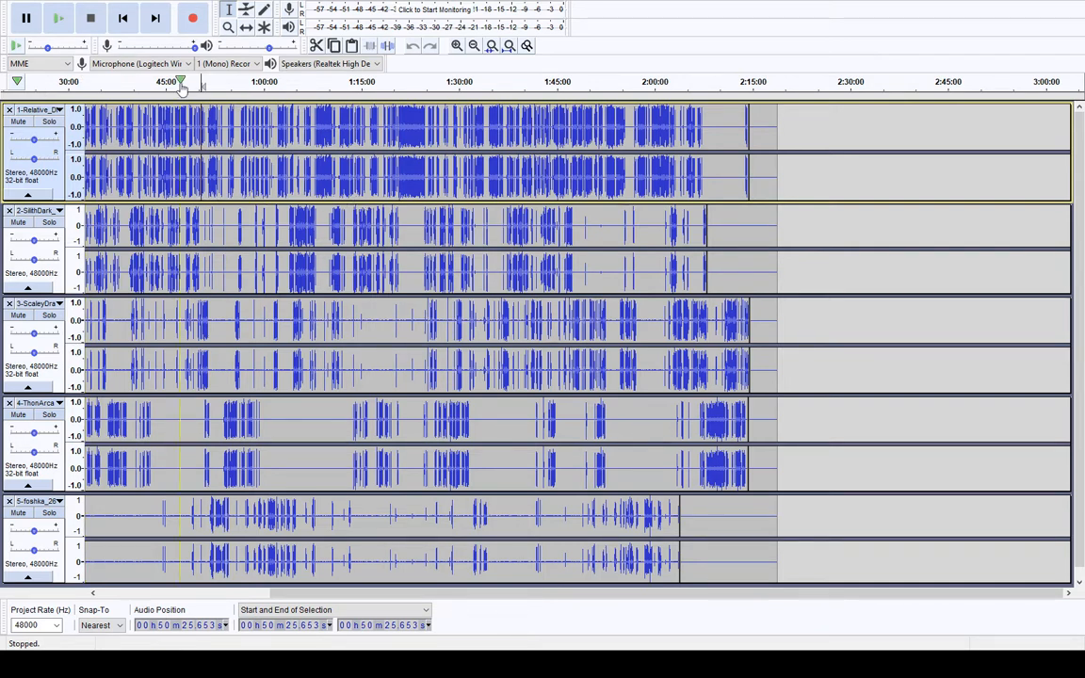
click(123, 18)
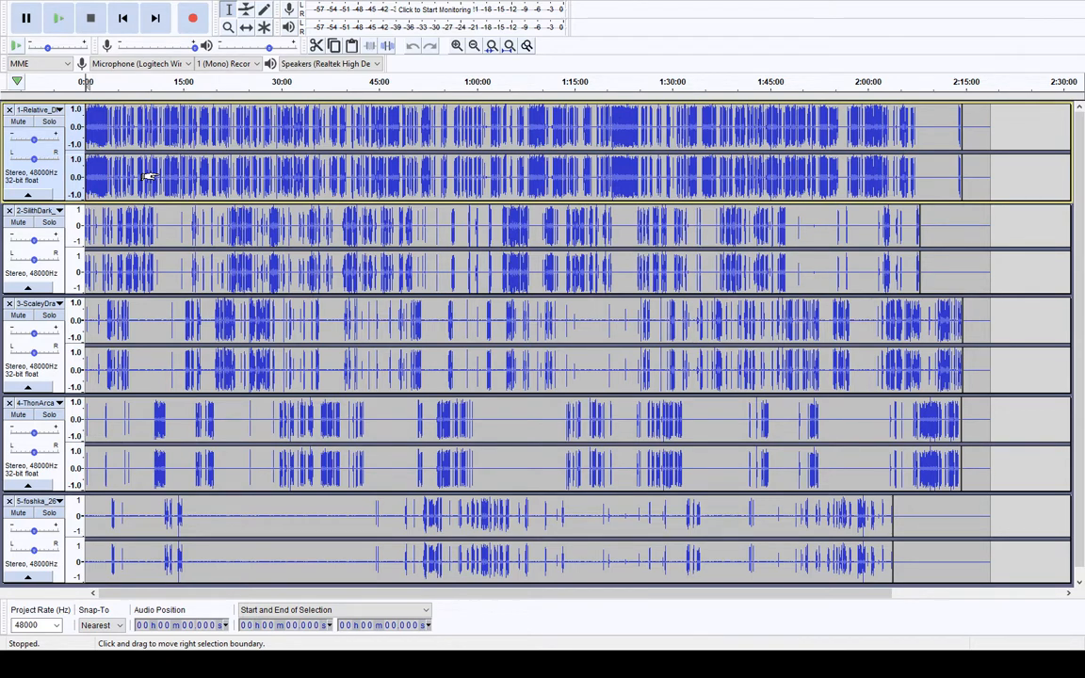
key(ctrl+2)
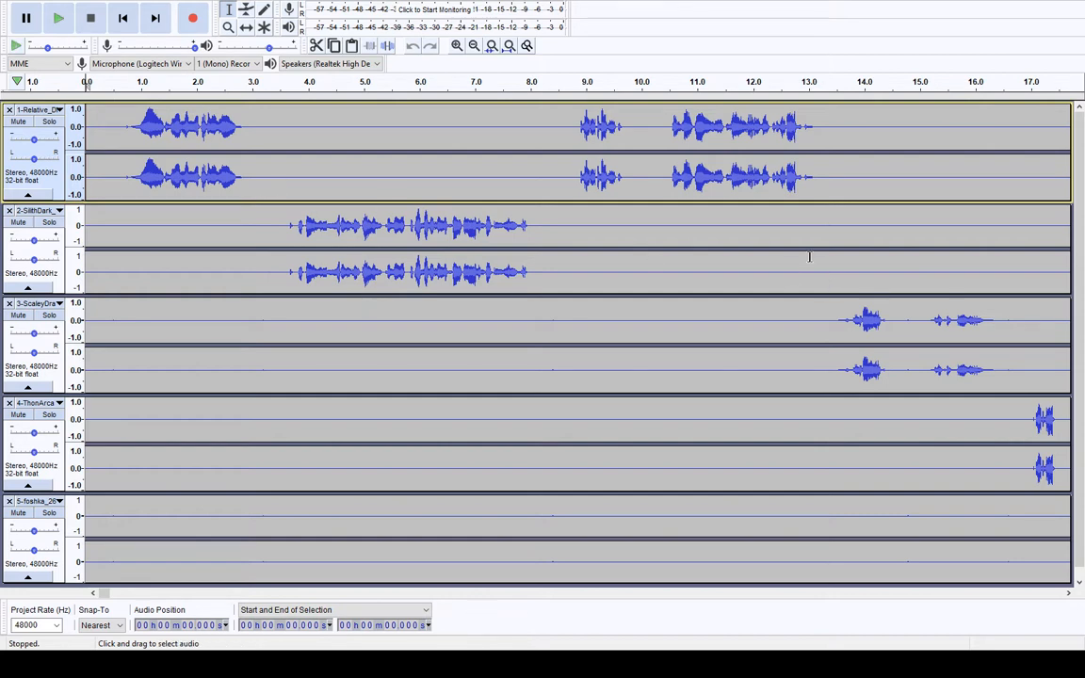
Step: Try deleting and silencing the second track's passage from about 3.4 to 13.4 seconds, undoing each edit
drag(770, 186, 1083, 174)
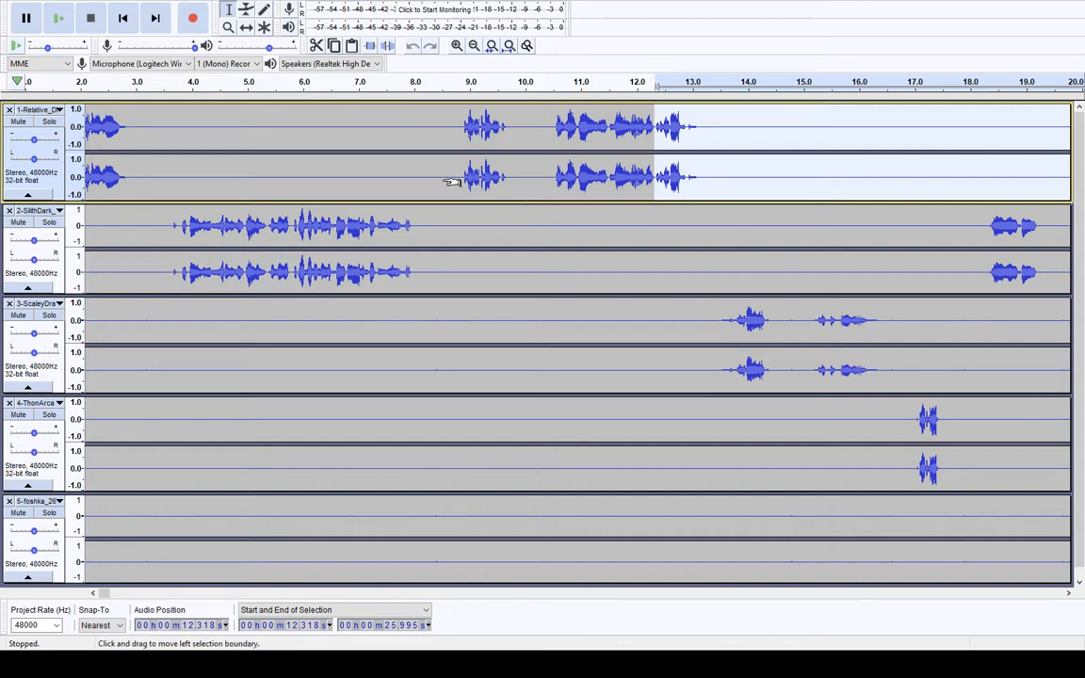
click(717, 240)
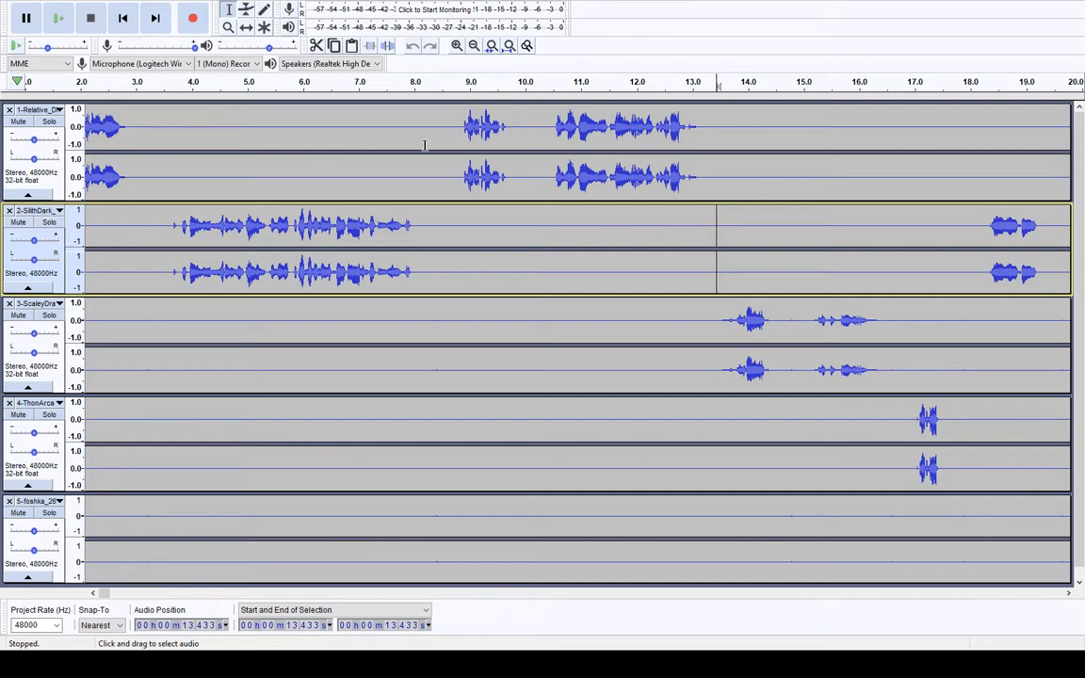
shift+click(158, 228)
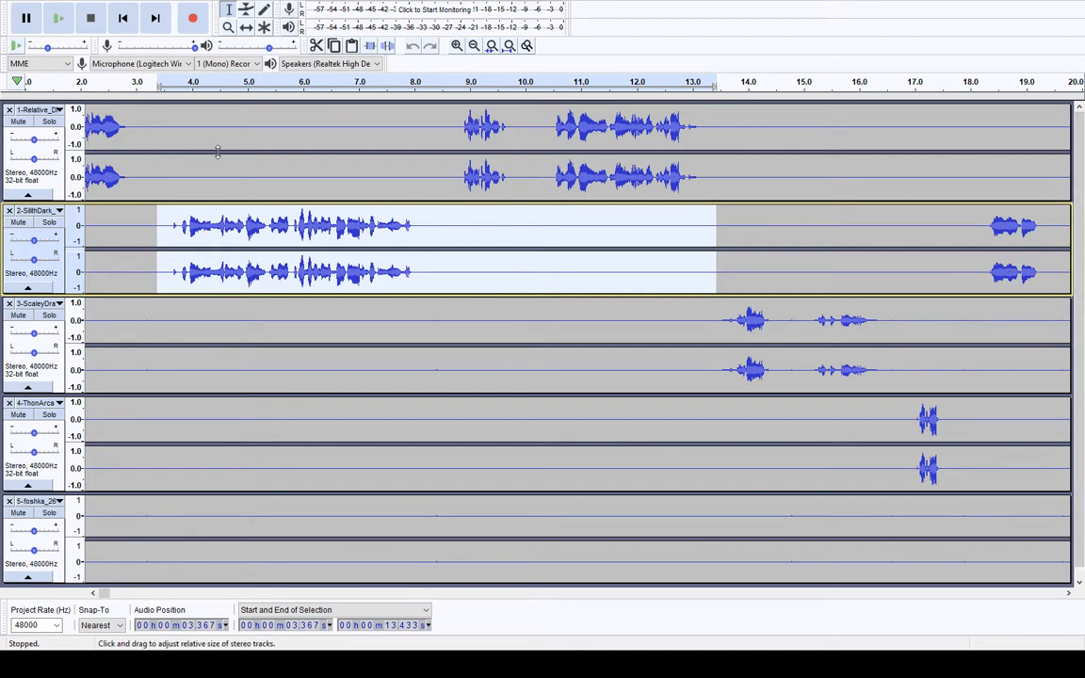
key(Delete)
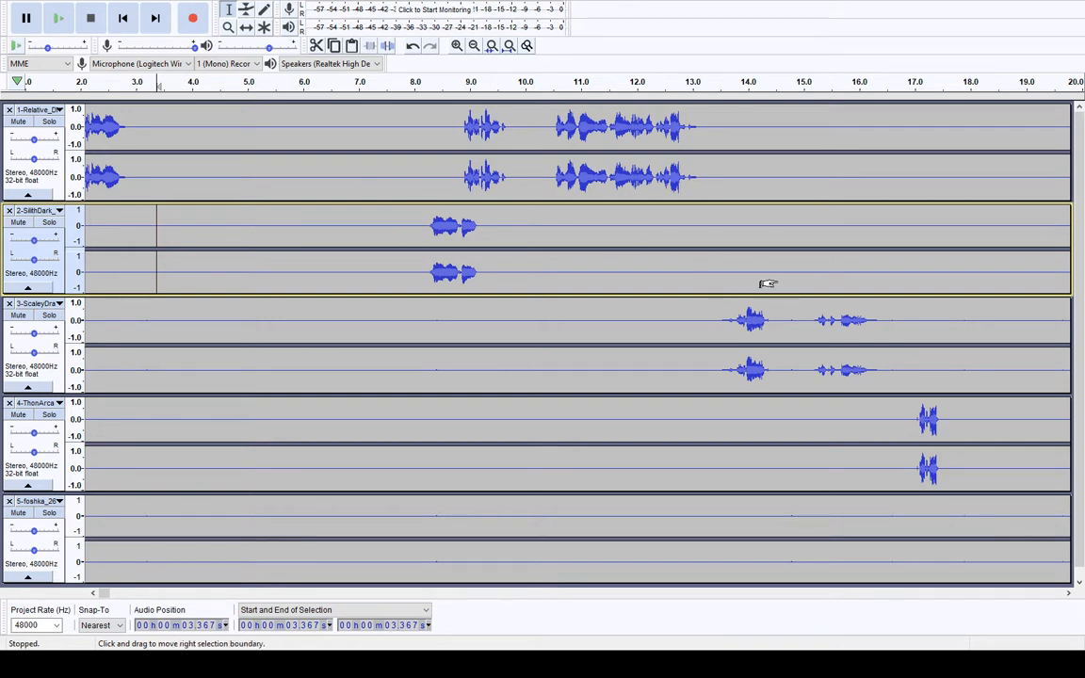
key(ctrl+z)
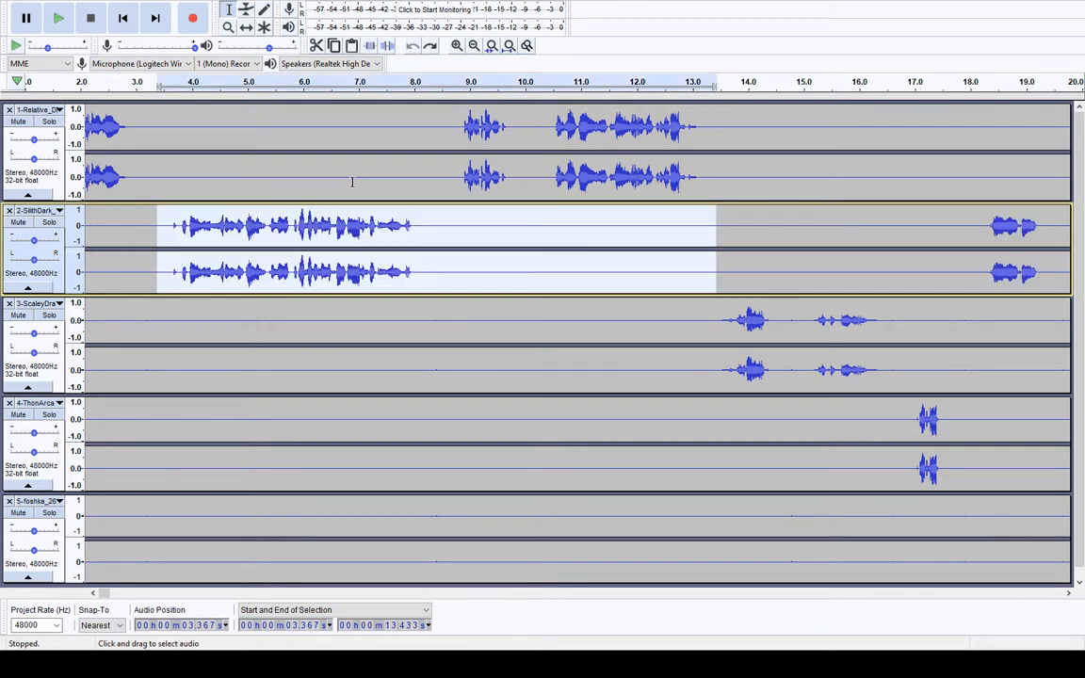
click(389, 49)
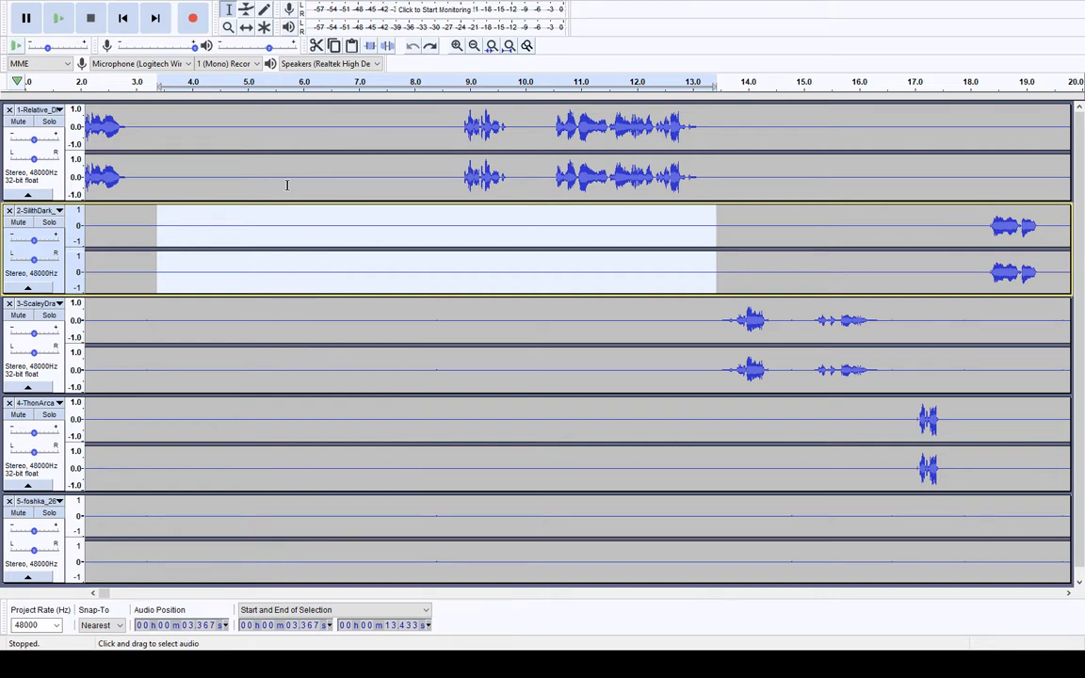
key(ctrl+z)
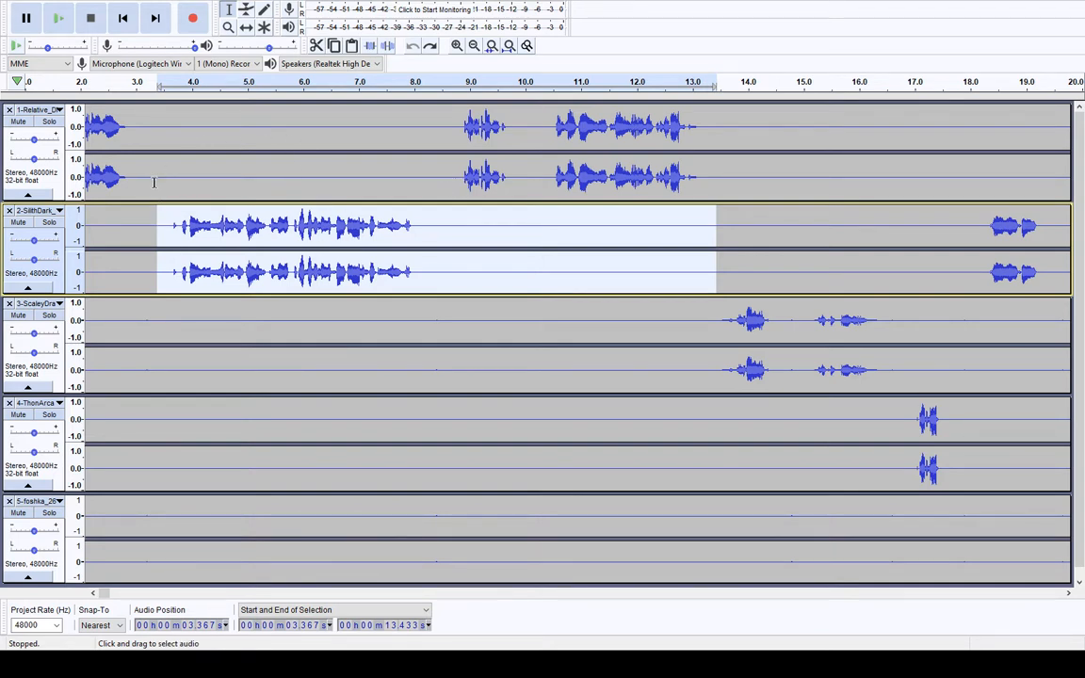
Step: Try deleting the stretch from about 3.2 to 8.5 seconds across all five tracks, and undo it
drag(148, 178, 440, 554)
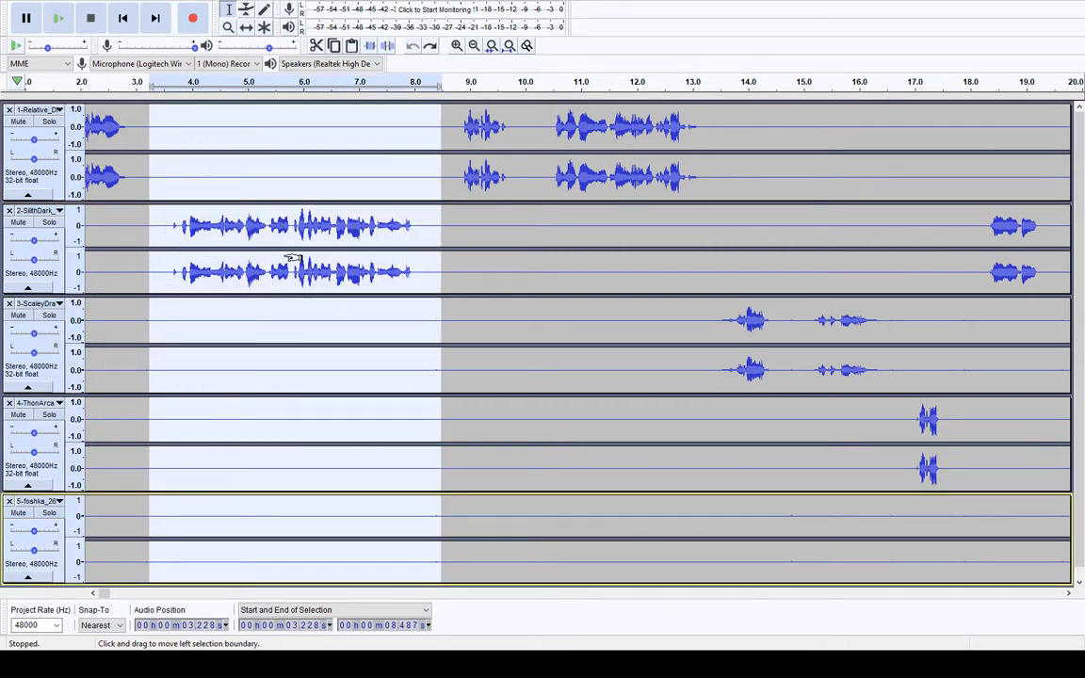
key(Delete)
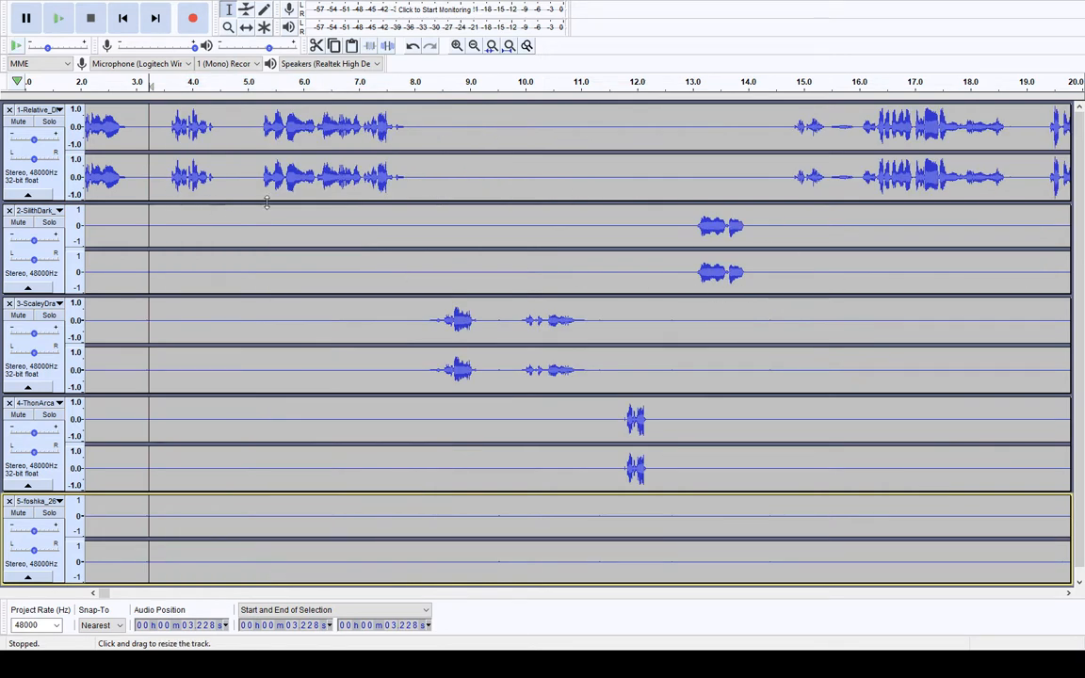
key(ctrl+z)
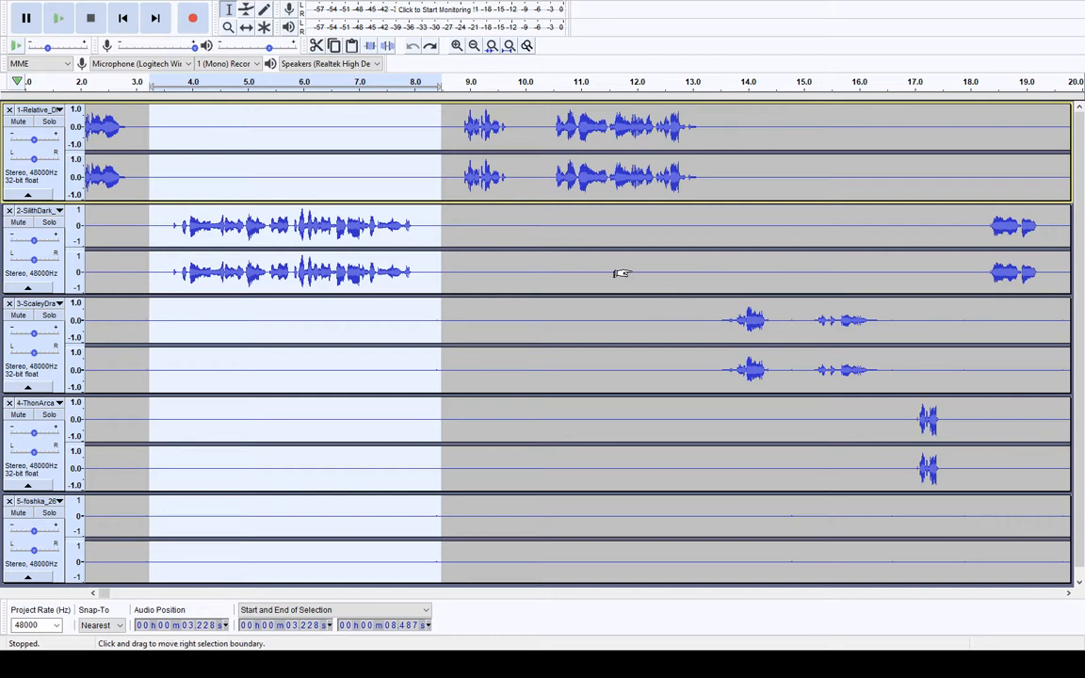
Step: Cut the pause between the second track's two phrases, from about 34.2 to 34.9 seconds
drag(966, 327, 1081, 330)
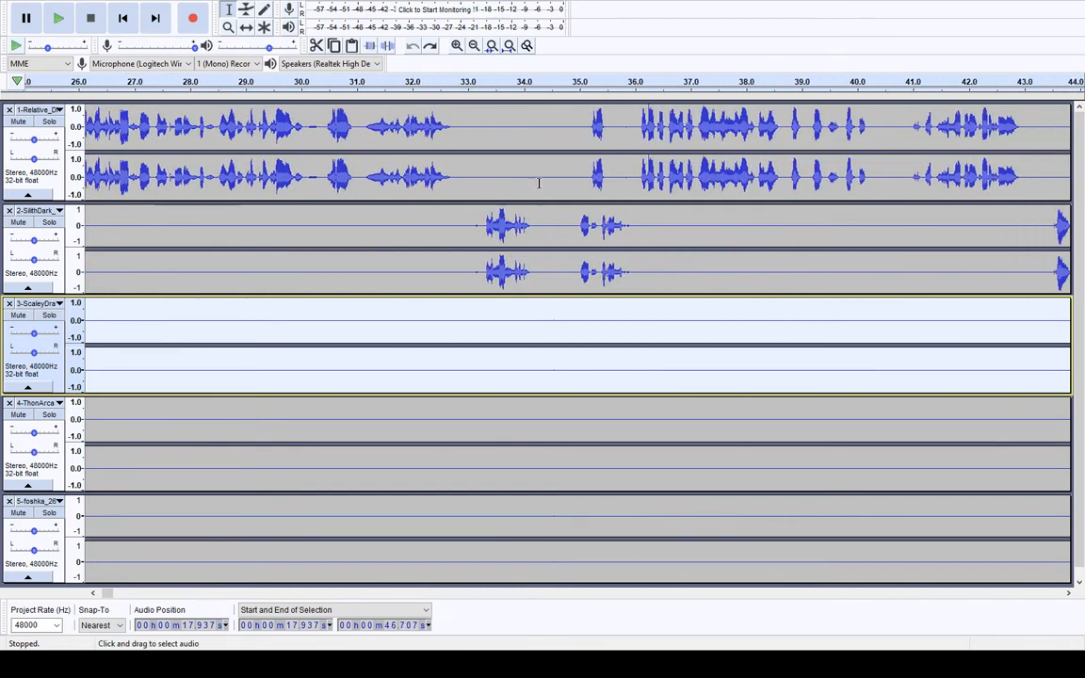
click(672, 226)
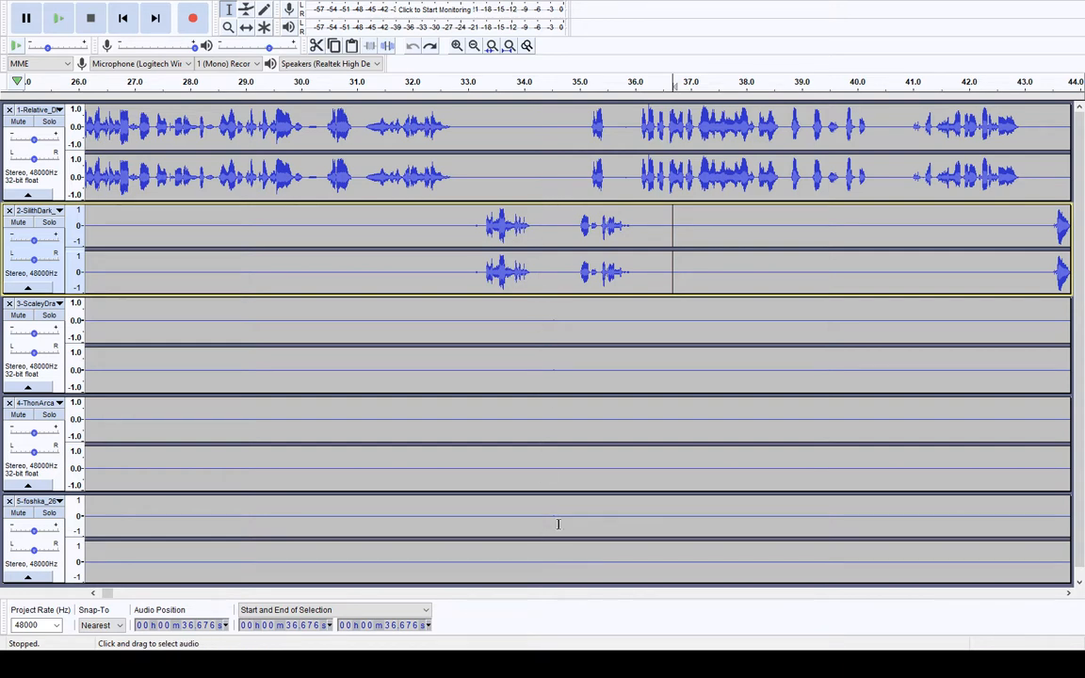
click(571, 233)
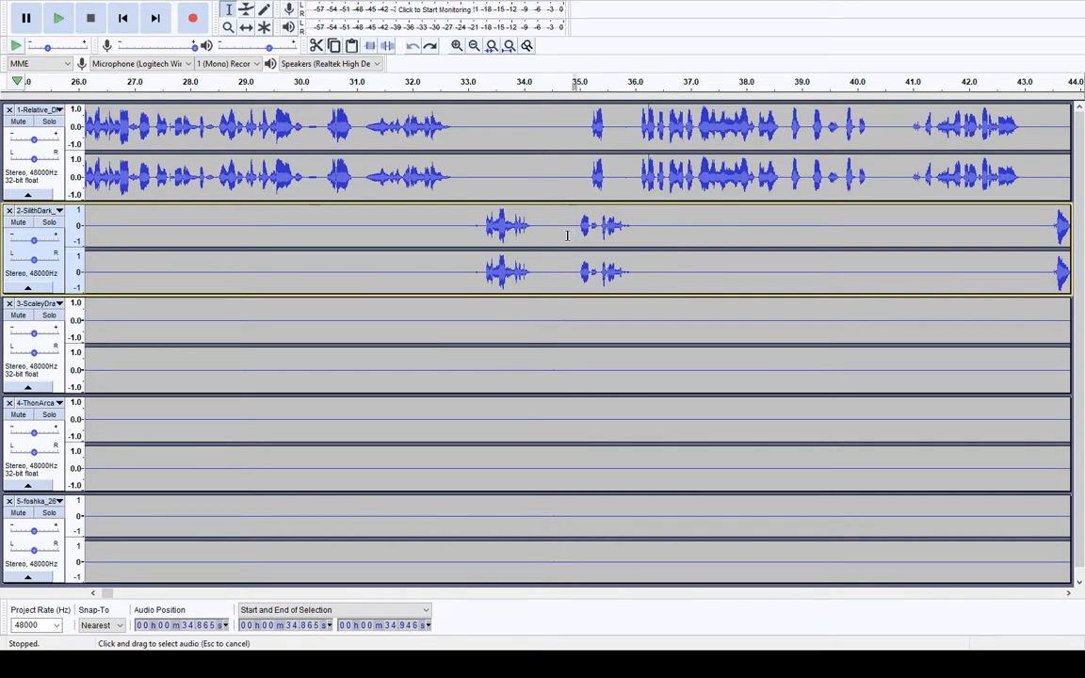
drag(577, 235, 537, 238)
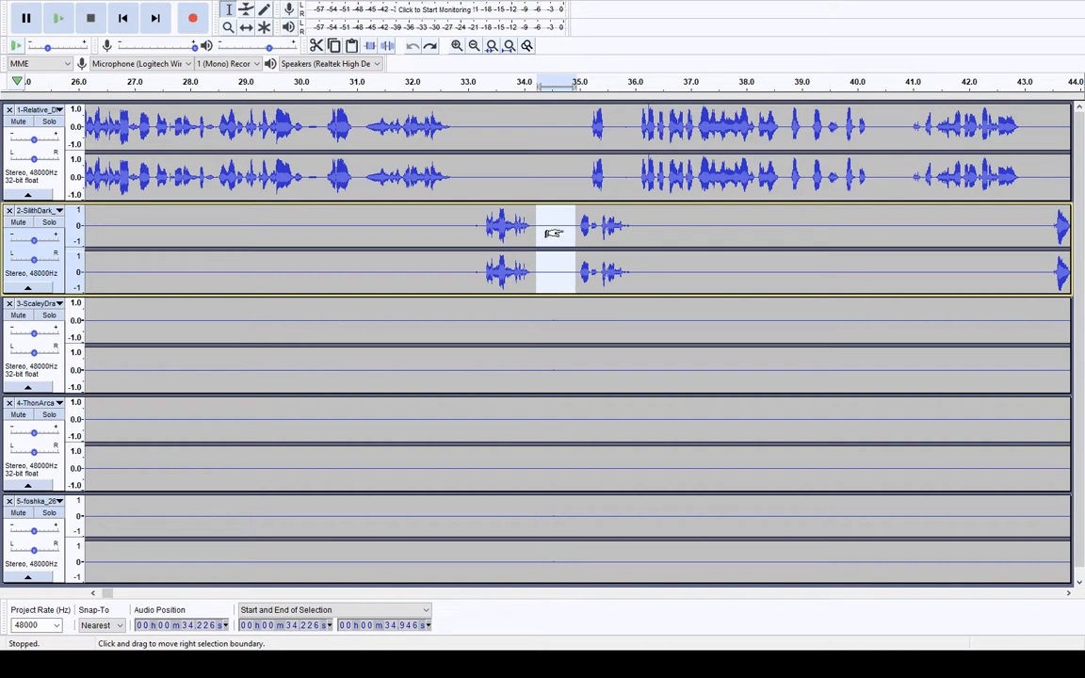
click(317, 45)
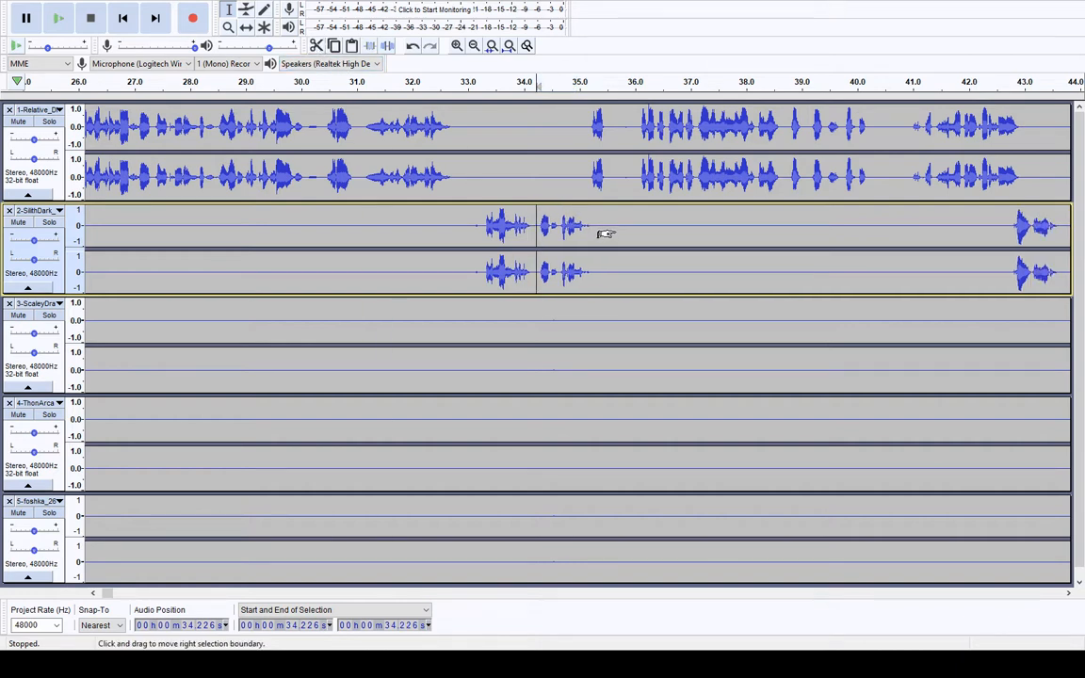
Step: Paste the cut pause into the second track after the second phrase, at about 35.6 seconds
drag(538, 235, 605, 234)
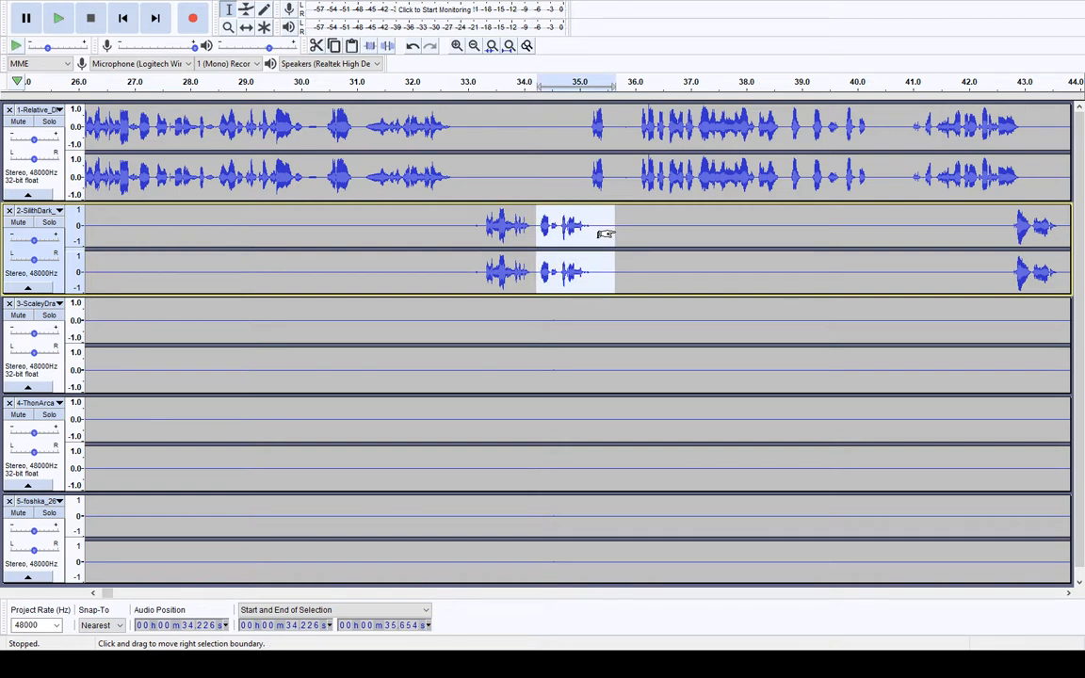
click(610, 233)
key(ctrl+v)
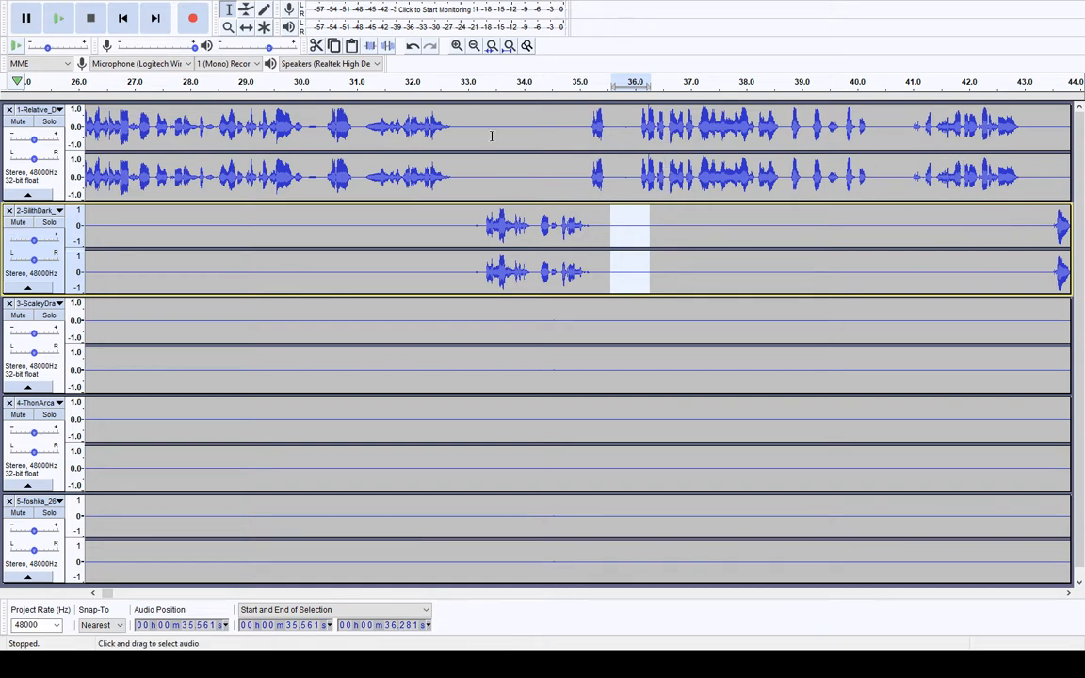
Step: Insert 4 seconds of silence in the first track at about 33.0 seconds and in the second at about 32.8 seconds
click(468, 194)
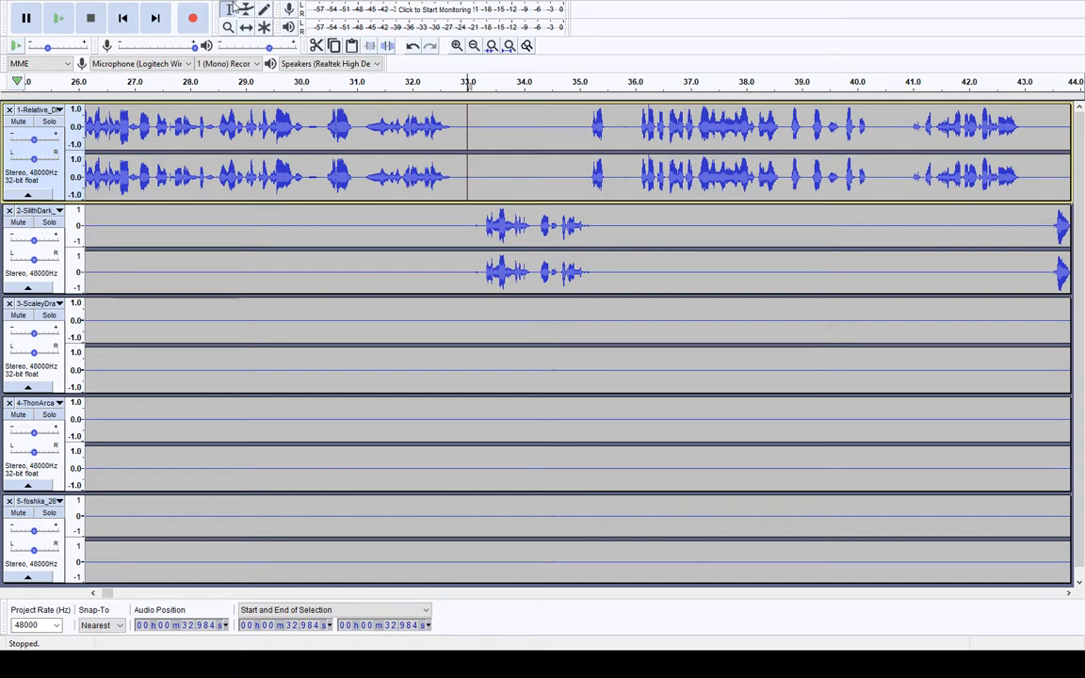
click(205, 78)
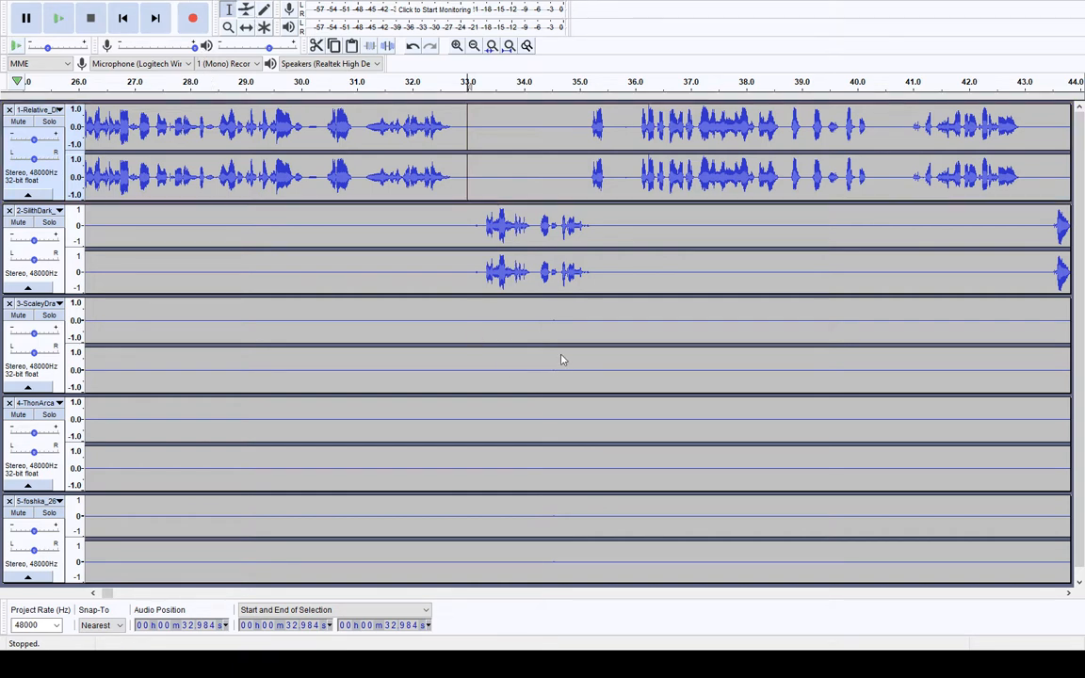
key(Return)
click(453, 271)
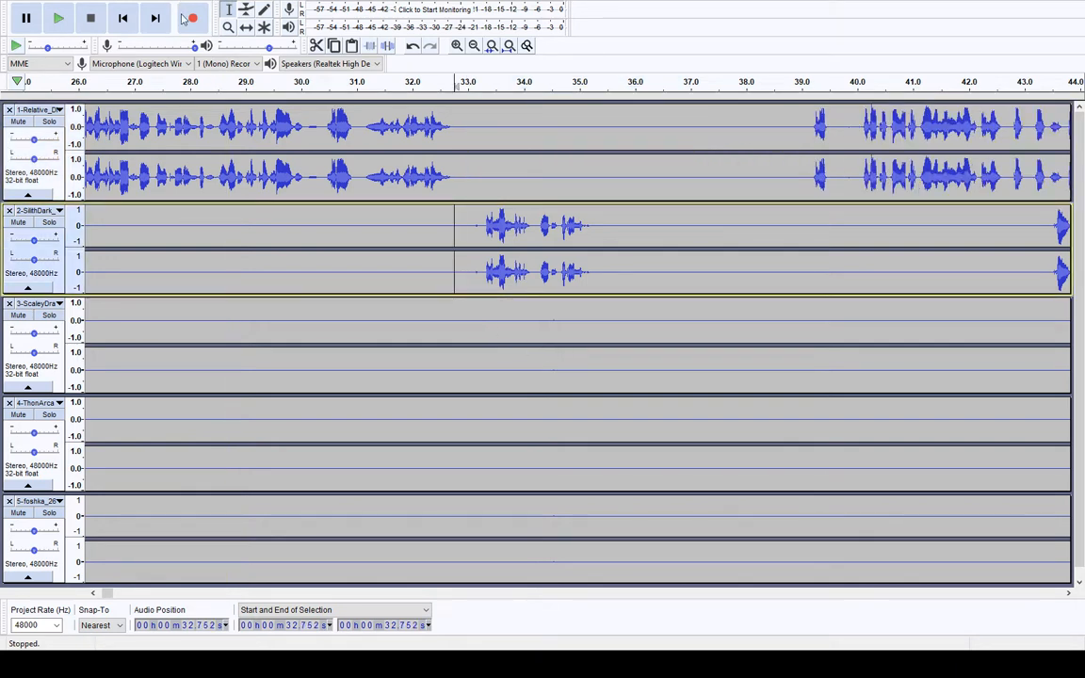
click(212, 74)
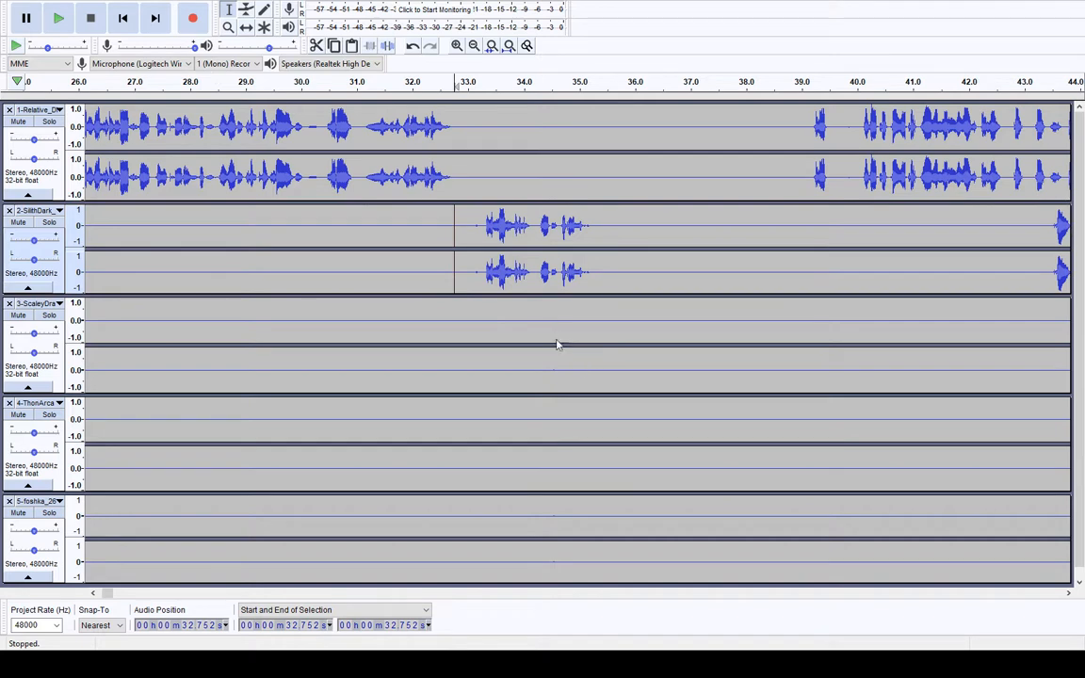
key(Return)
Step: Insert 4 seconds of silence in the third, fourth and fifth tracks at about 32.9, 34.0 and 34.3 seconds
click(463, 321)
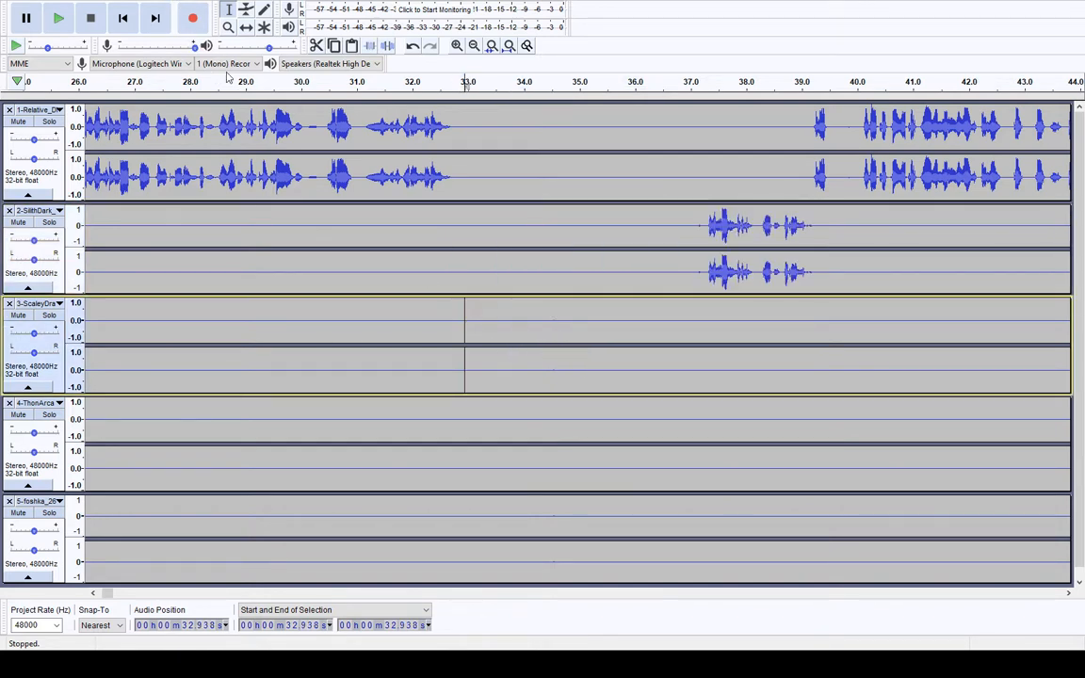
click(203, 66)
key(Return)
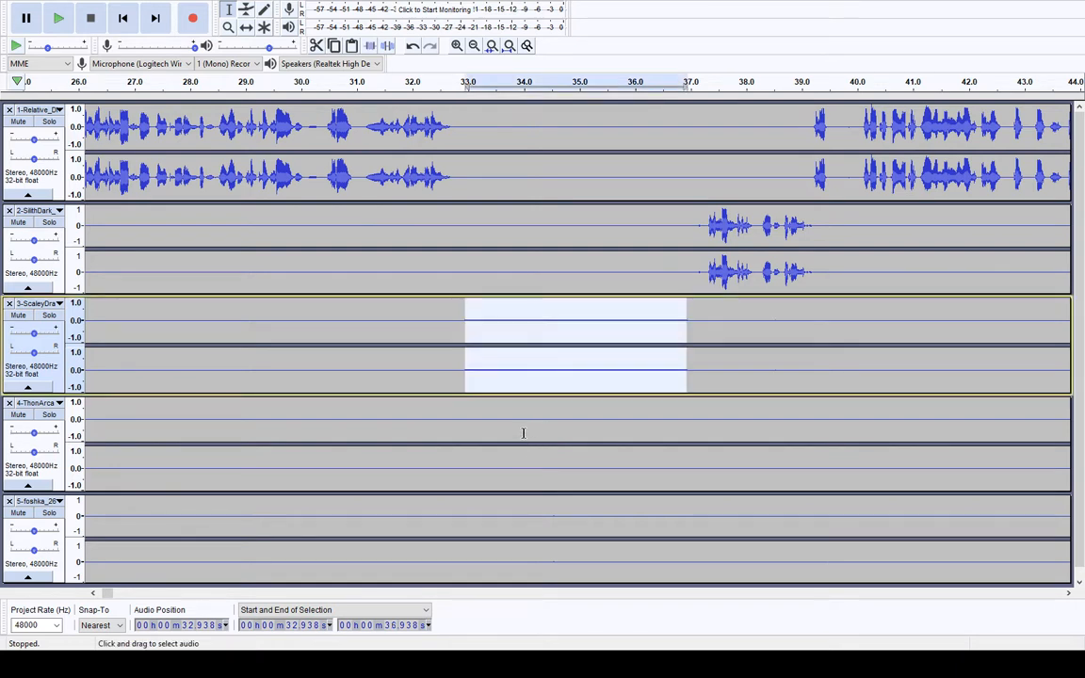
click(522, 428)
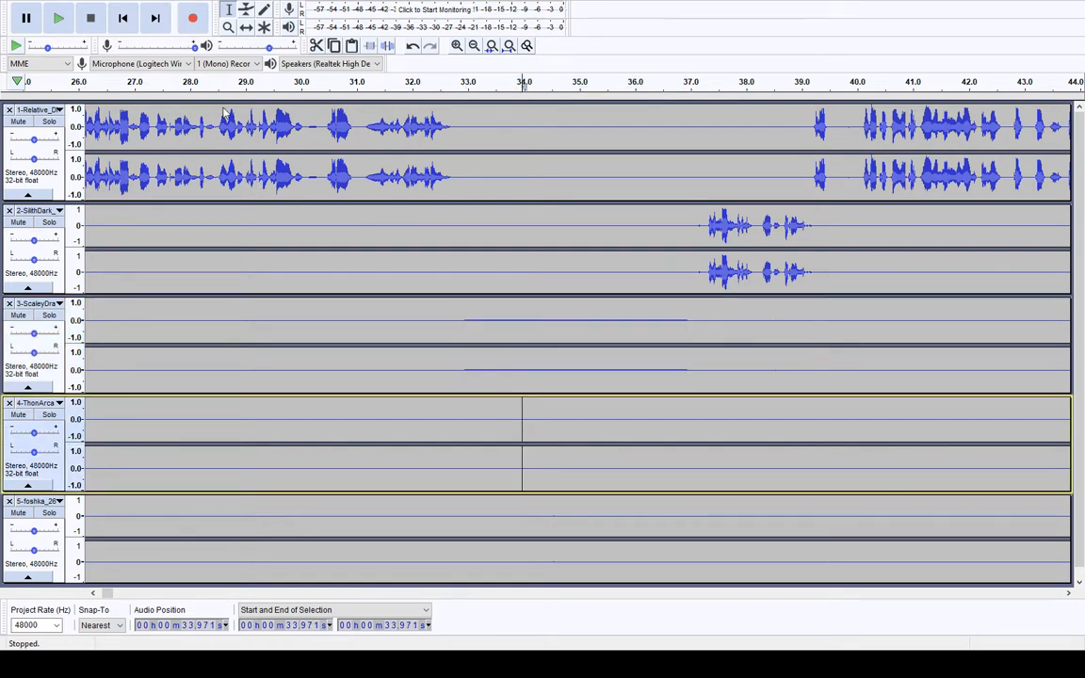
click(576, 349)
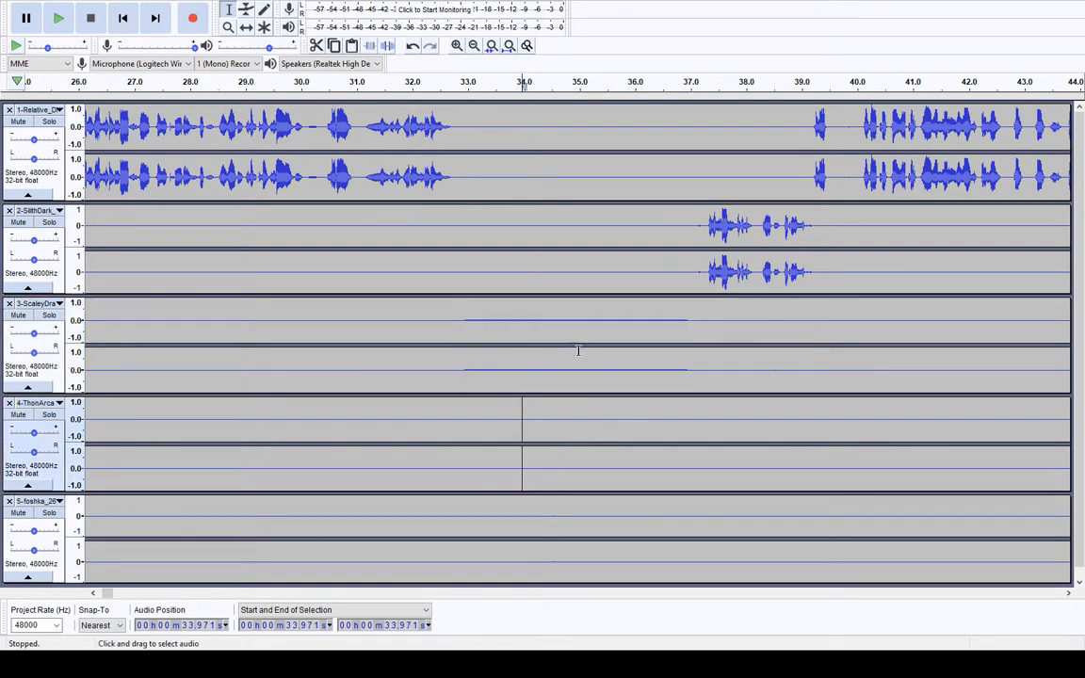
click(543, 557)
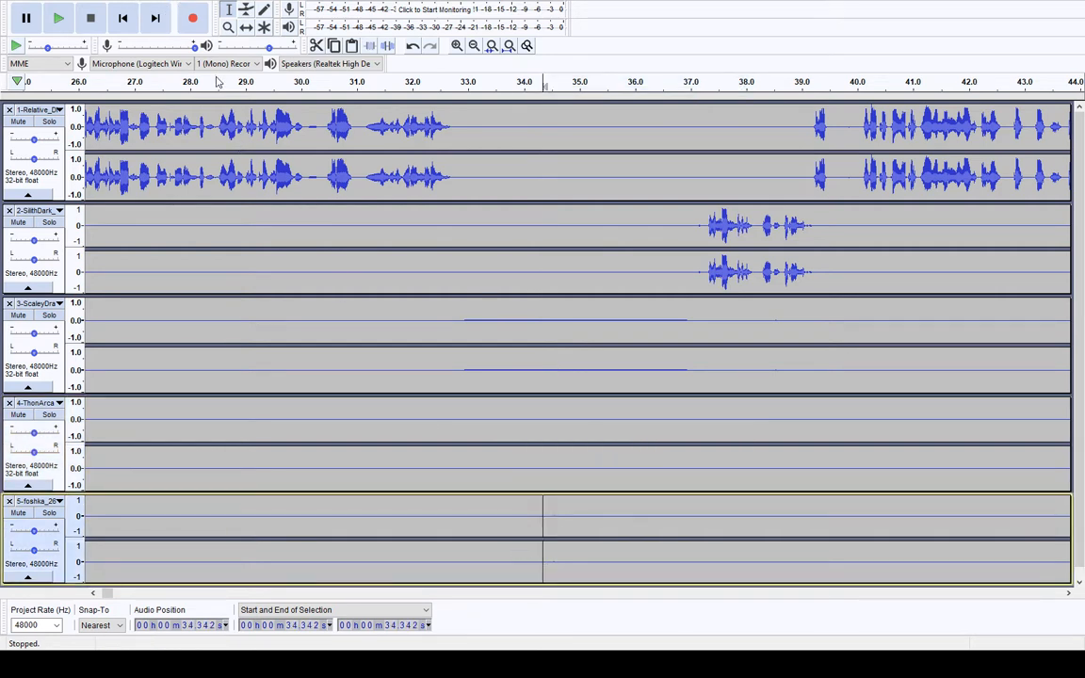
click(571, 358)
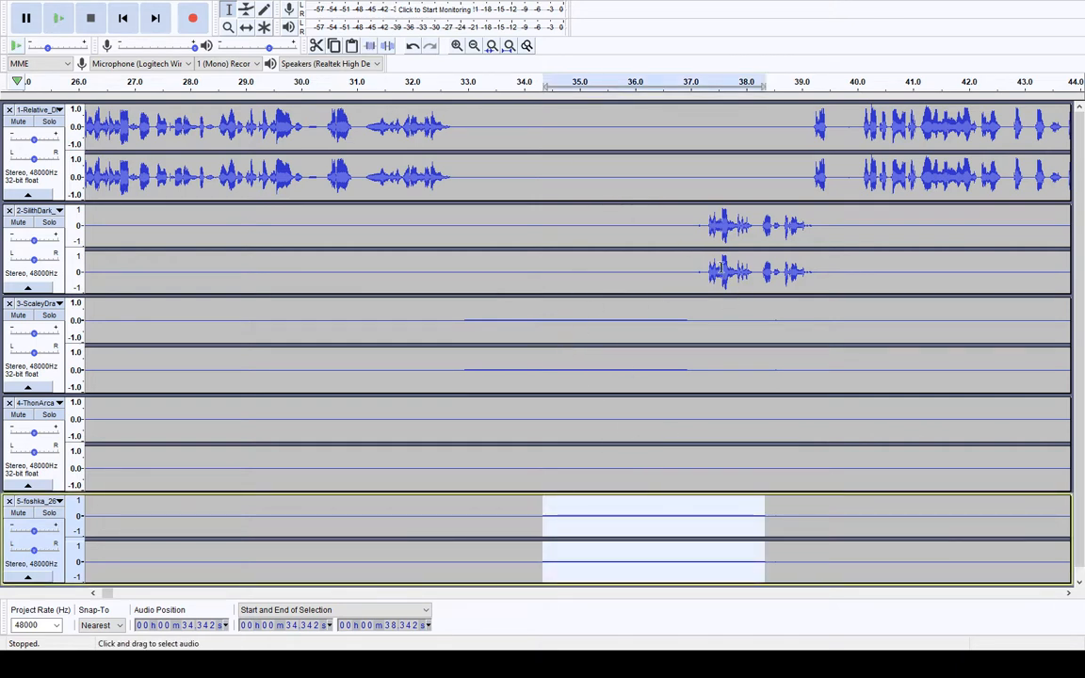
Step: Delete the second track's silent stretch before its phrase, from about 33.9 to 36.6 seconds
click(669, 275)
drag(554, 262, 518, 273)
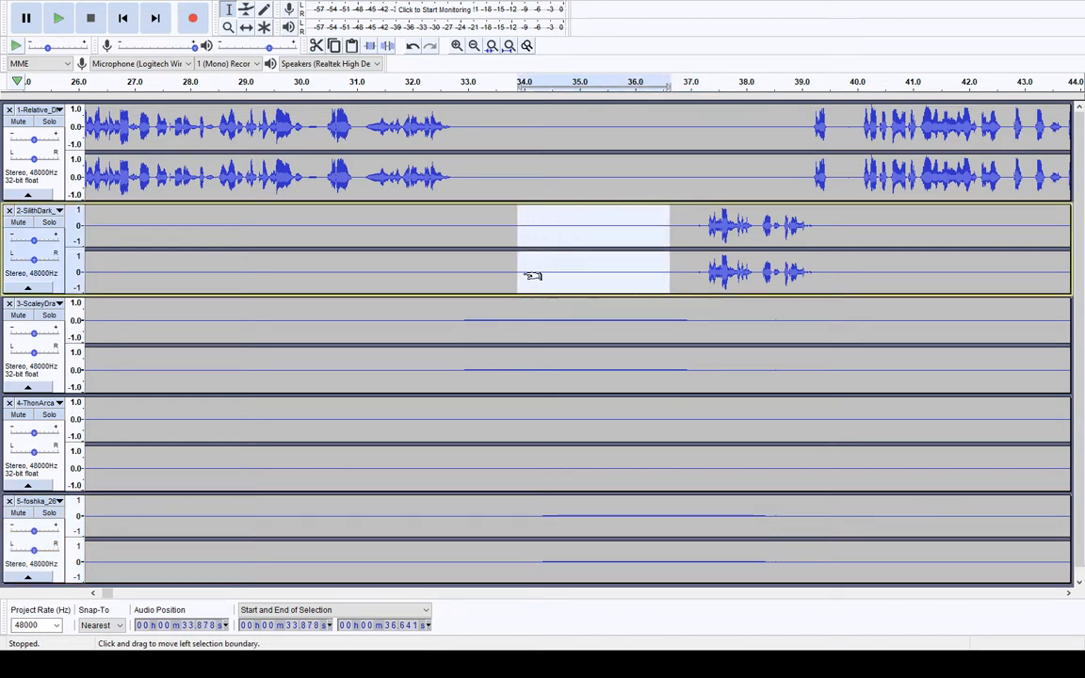
key(Delete)
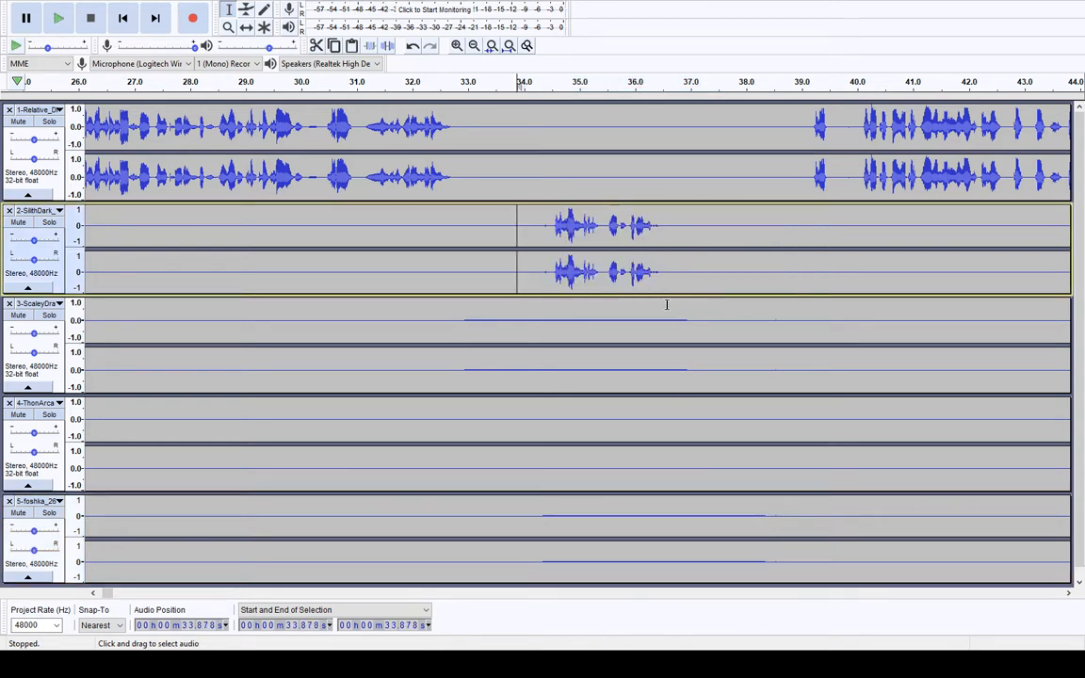
click(701, 229)
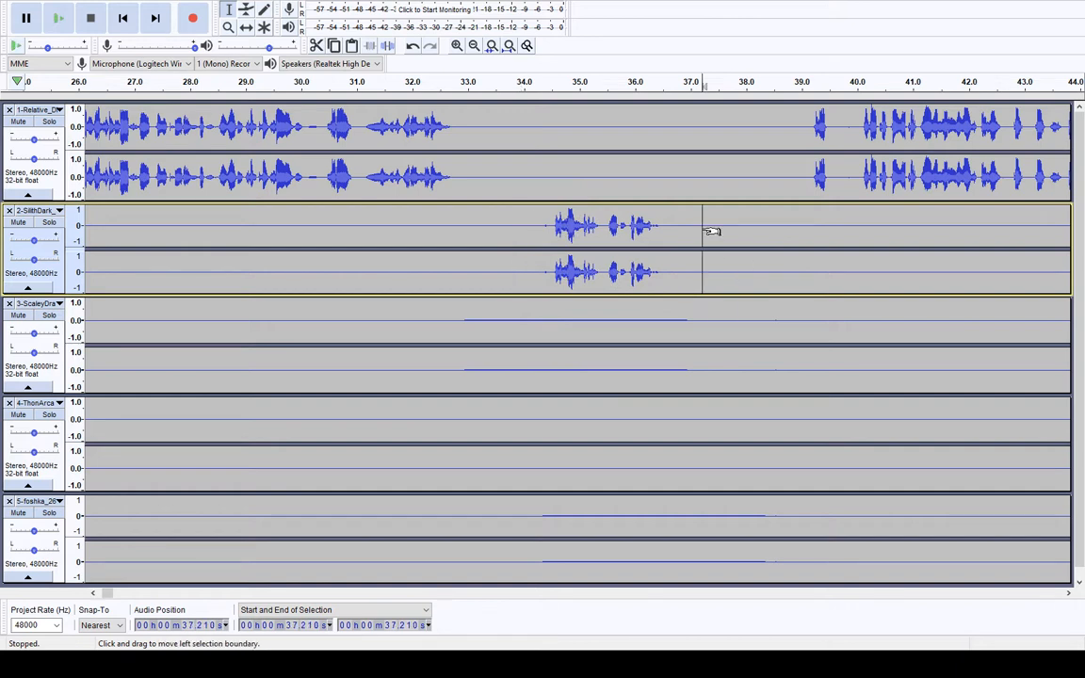
Step: Paste the cut silent stretch back into the second track after its phrase, at about 37.2 seconds
key(ctrl+v)
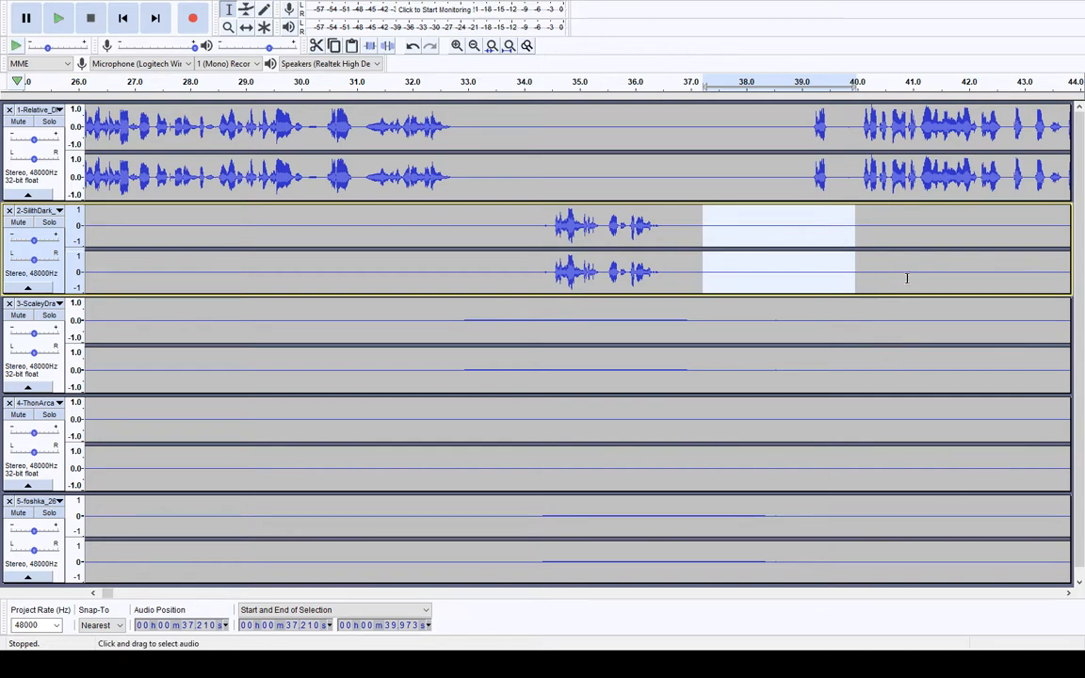
drag(906, 276, 1074, 339)
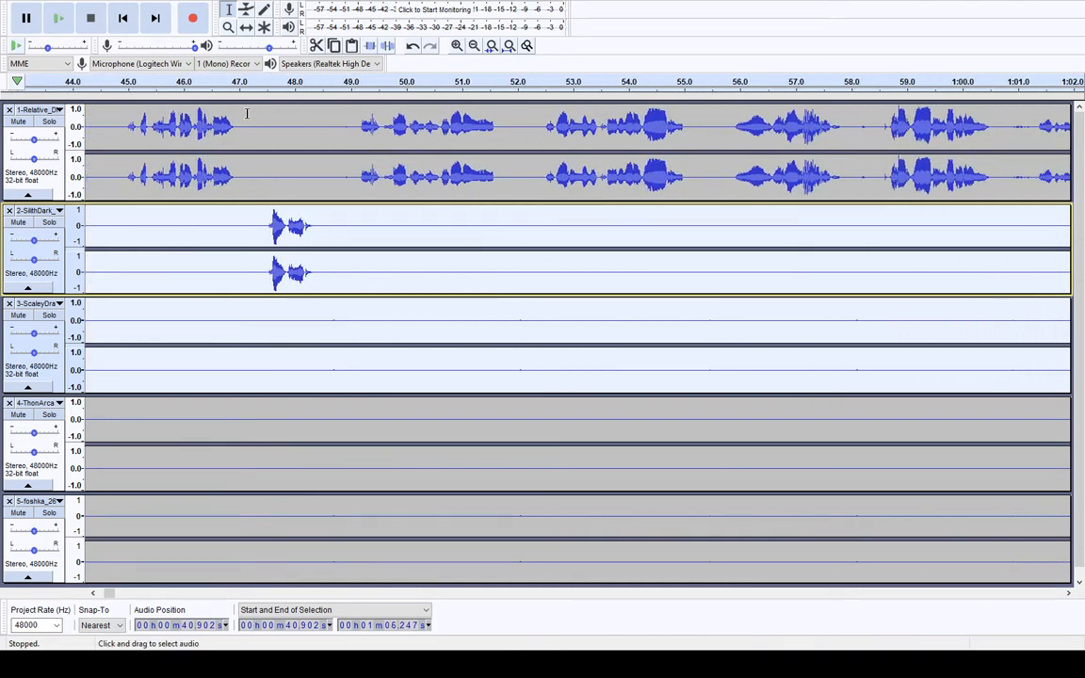
click(358, 243)
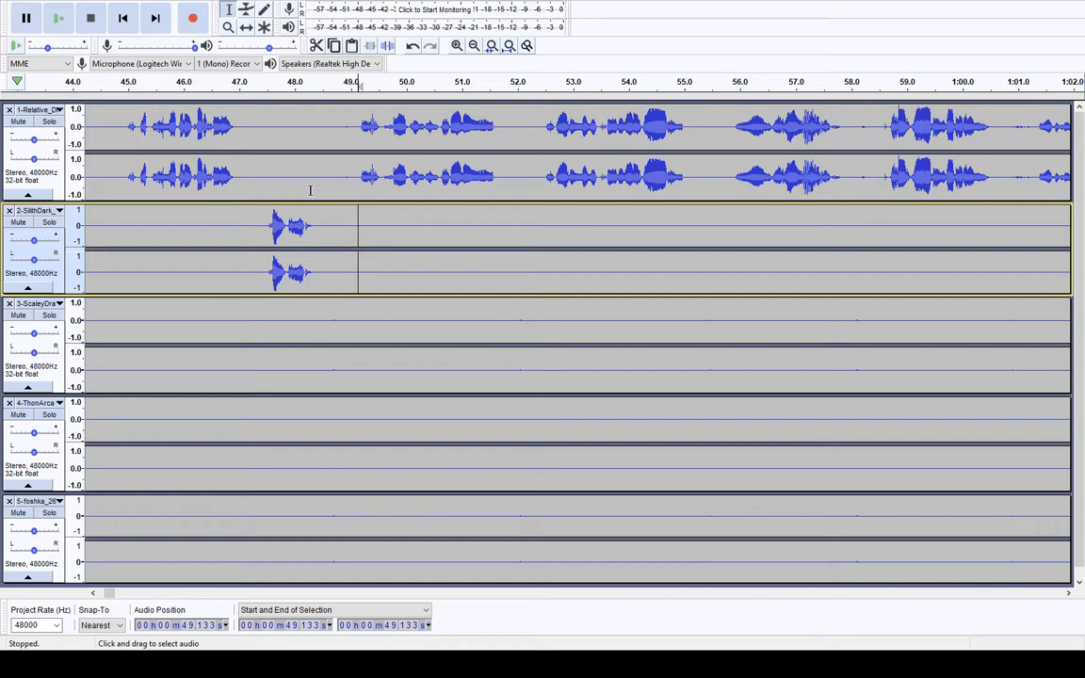
key(ctrl+a)
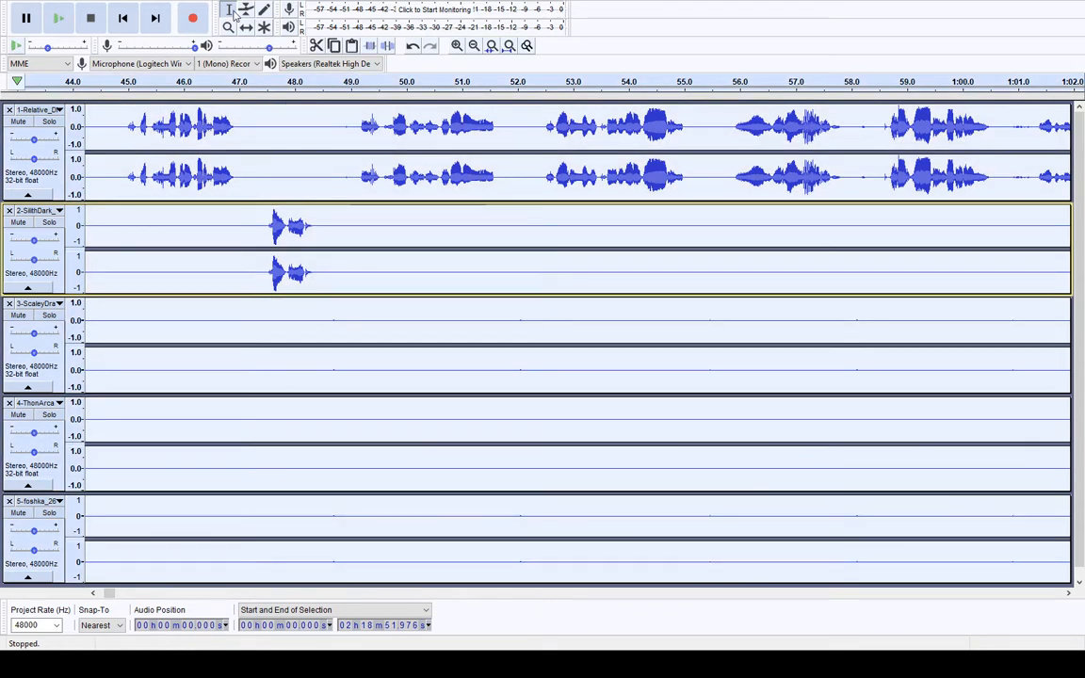
click(308, 369)
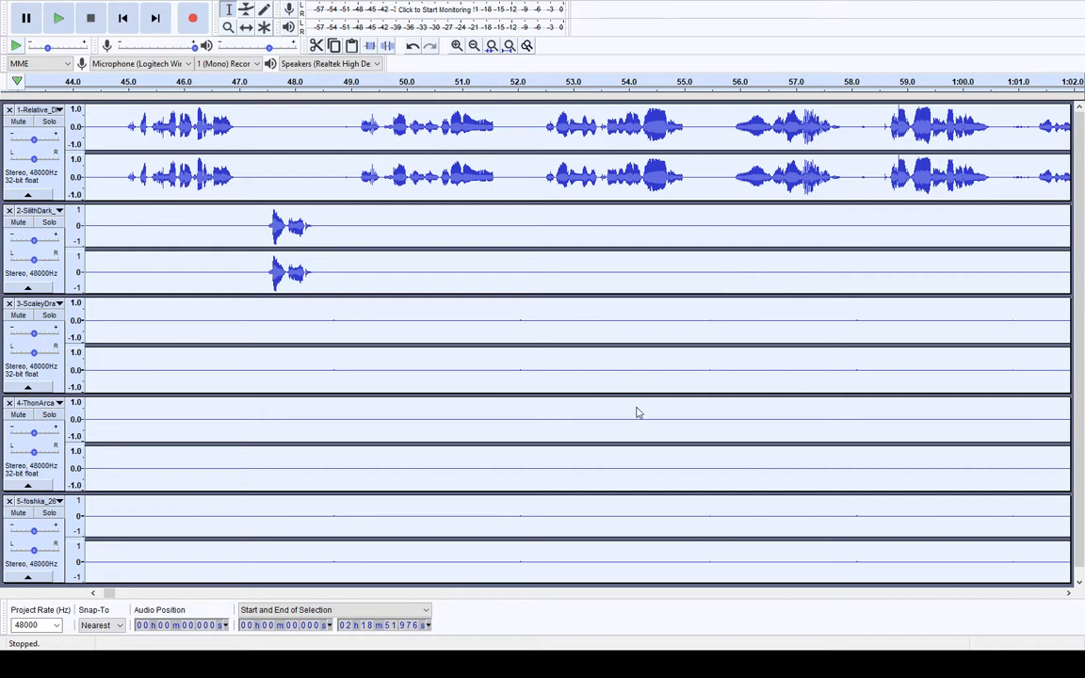
click(320, 306)
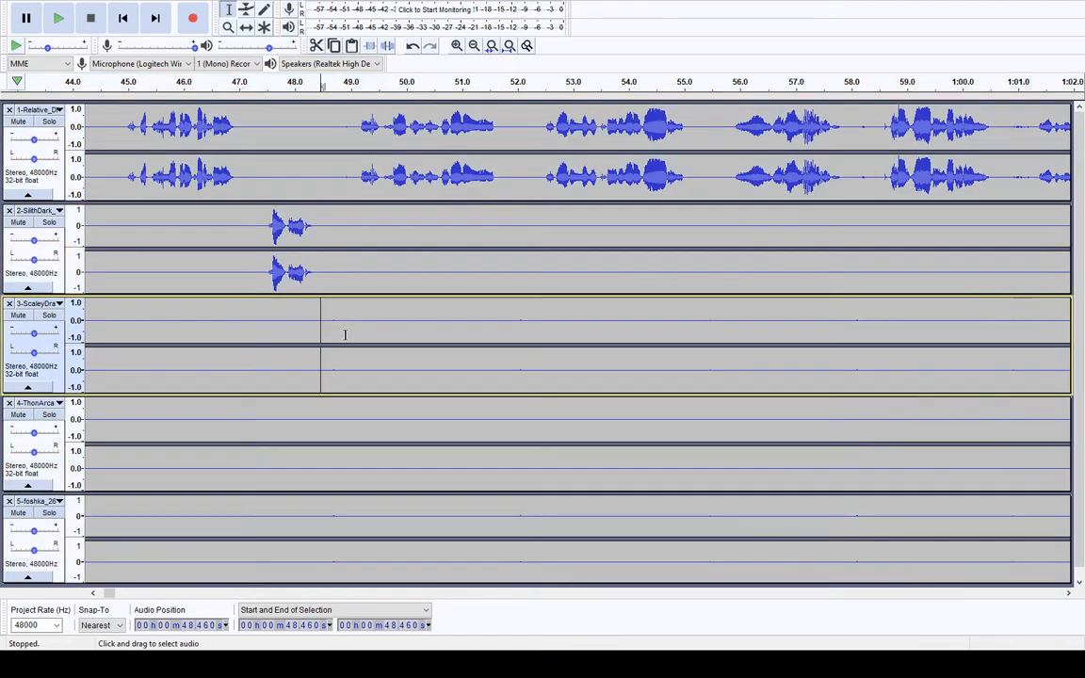
drag(345, 334, 3, 279)
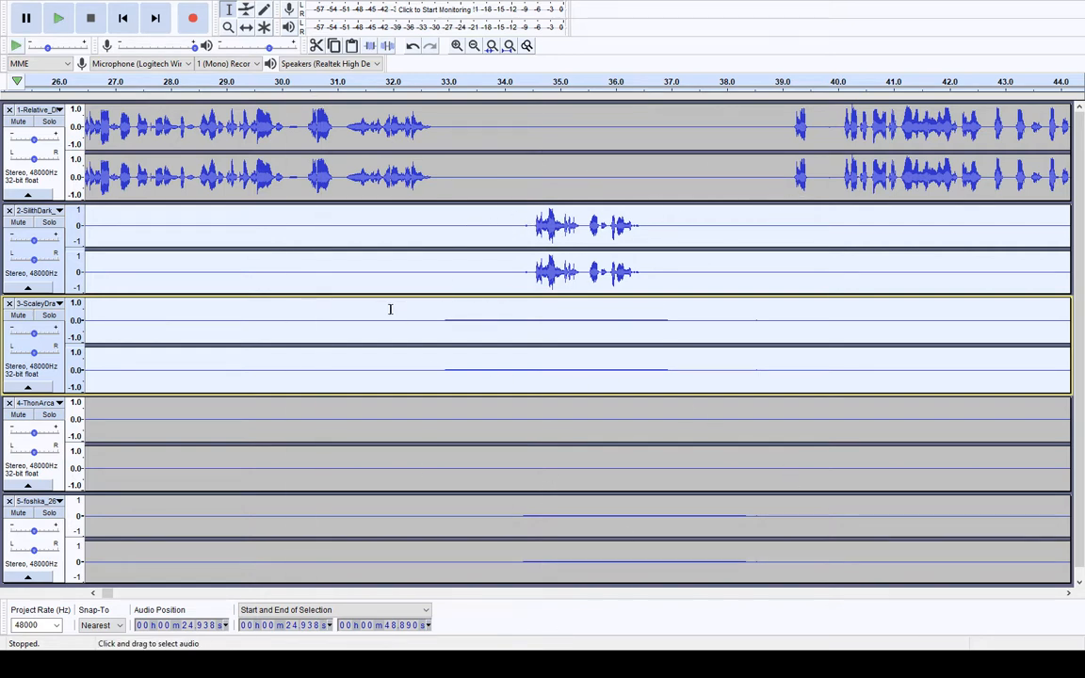
Step: Select the full length of all five tracks
key(ctrl+a)
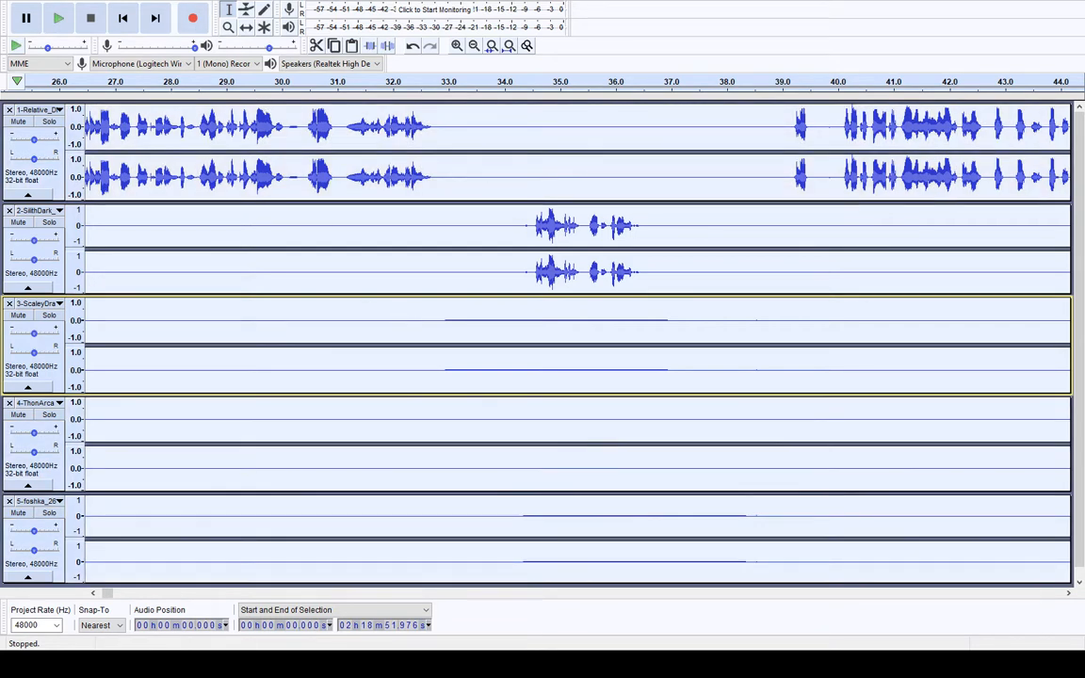
click(304, 373)
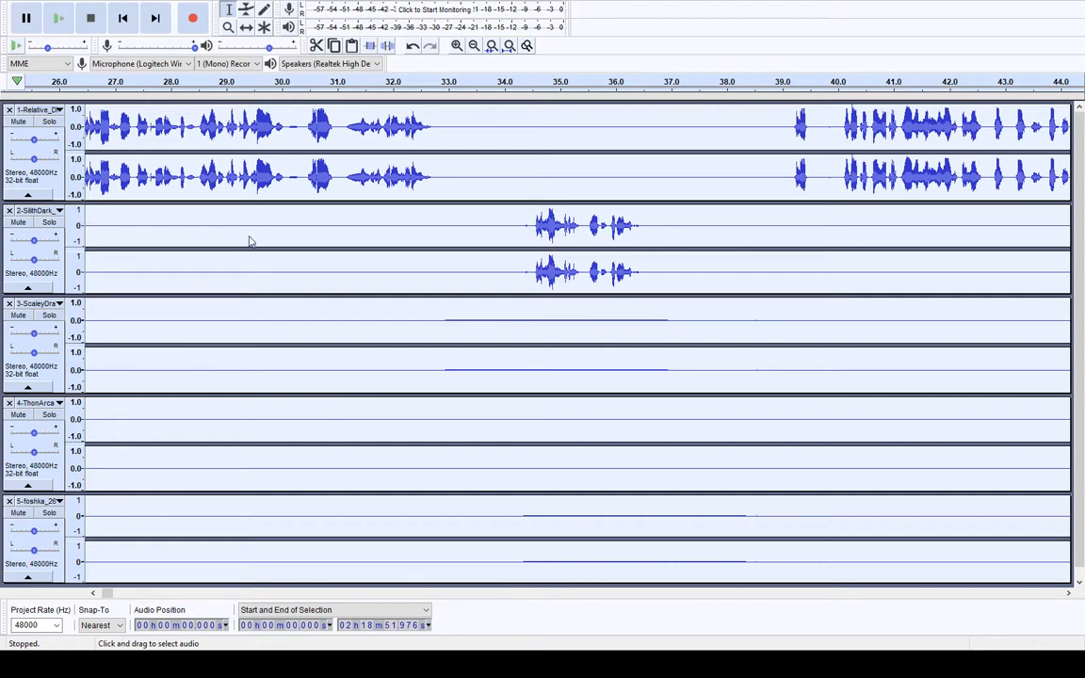
click(446, 358)
key(ctrl+a)
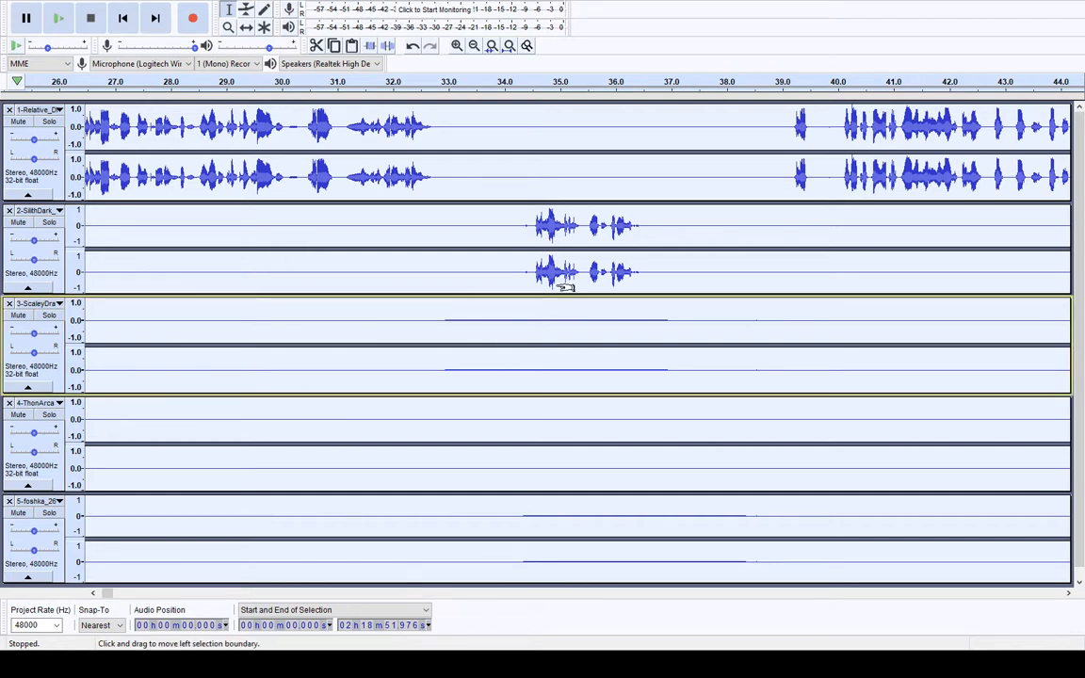